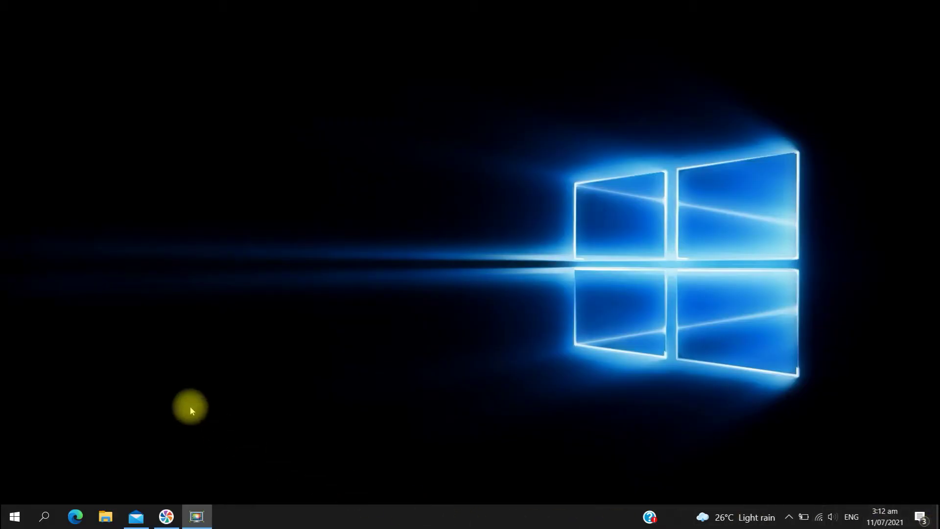
- Find PC Health Check via a 'pc' search and run the Windows 11 check
click(13, 520)
text(pc)
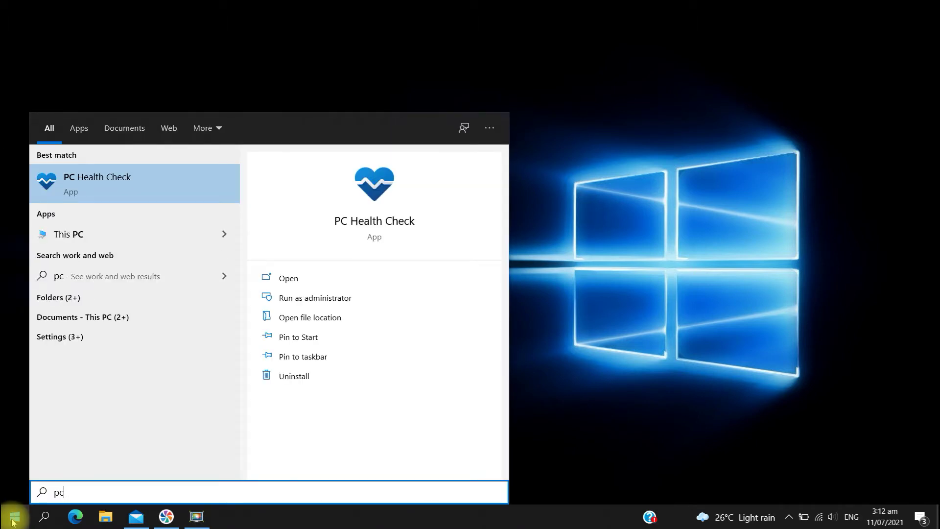
click(120, 190)
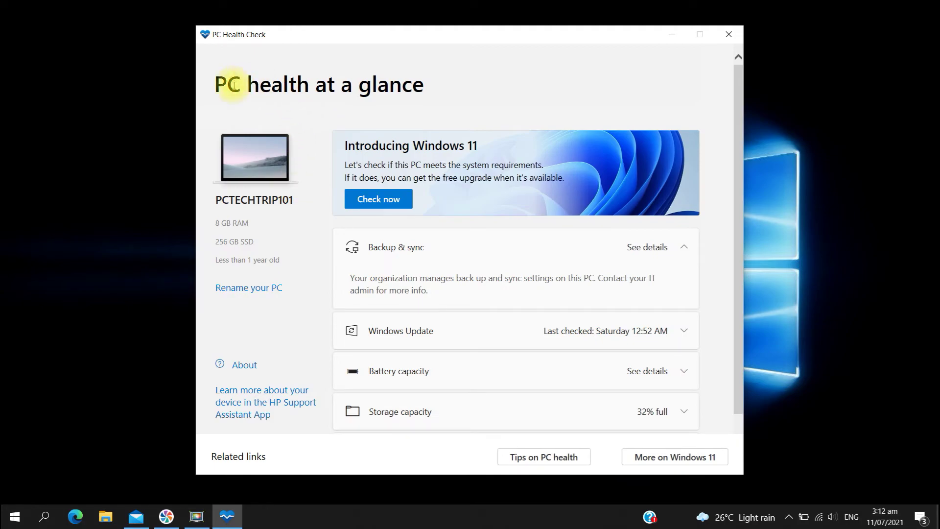
click(379, 199)
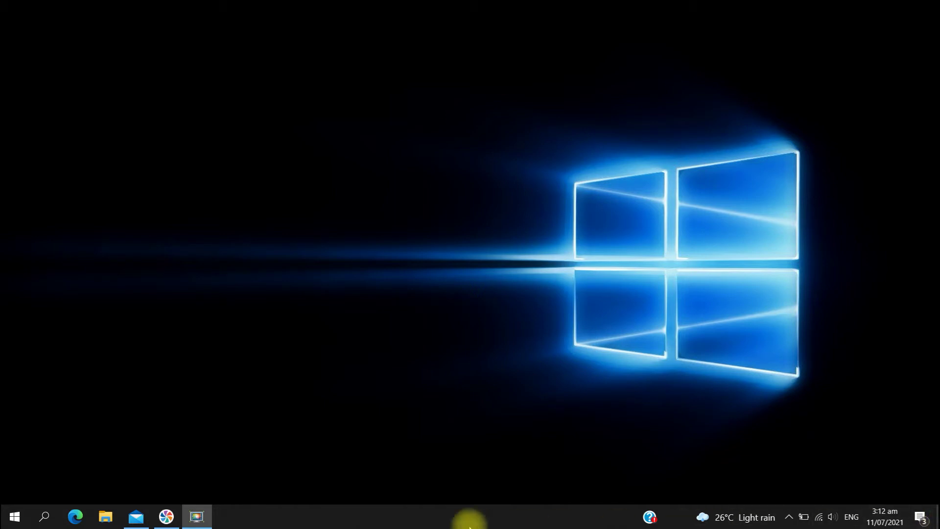
- Relaunch PC Health Check, rerun the Windows 11 check, dismiss the organization-managed notice, and minimize it
click(13, 520)
text(pc)
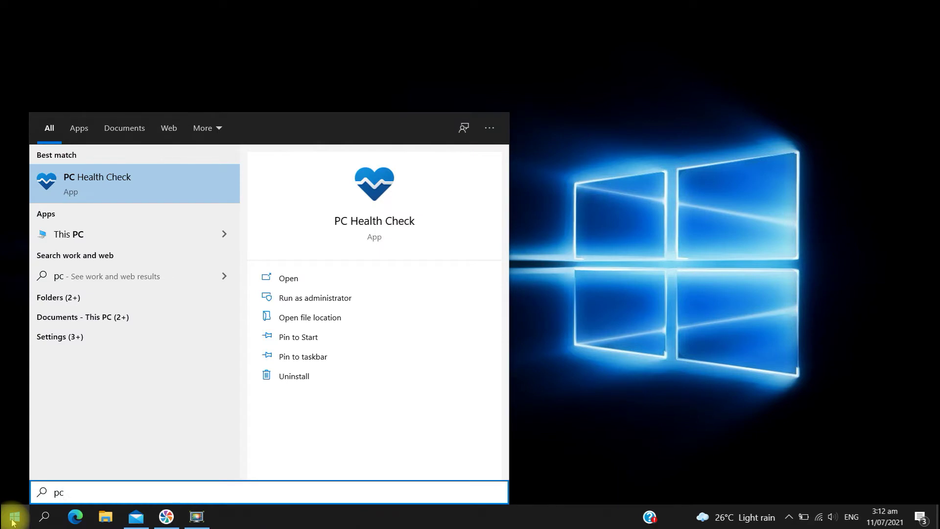
click(119, 190)
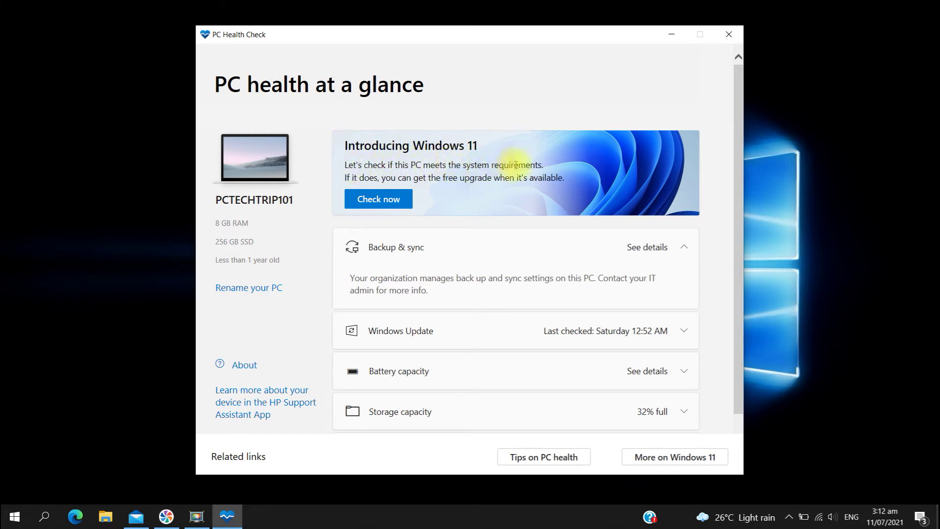
click(376, 200)
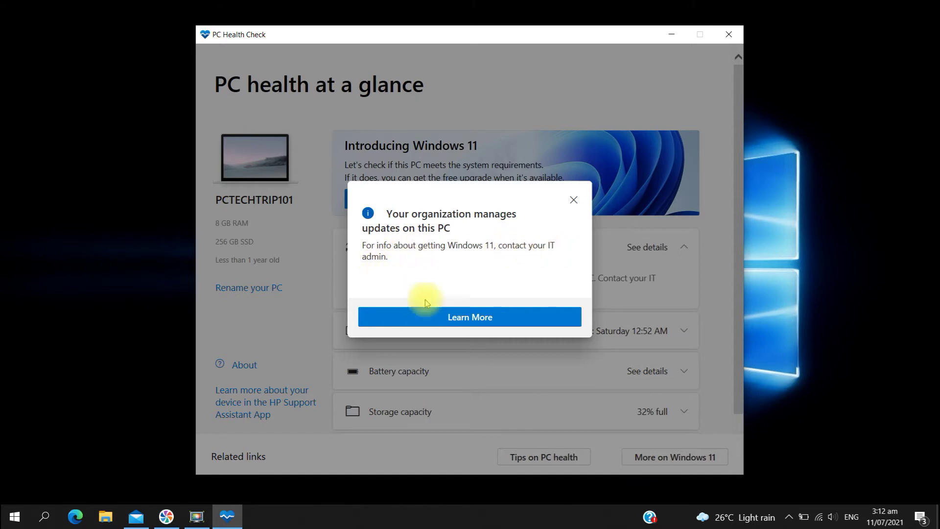
click(573, 200)
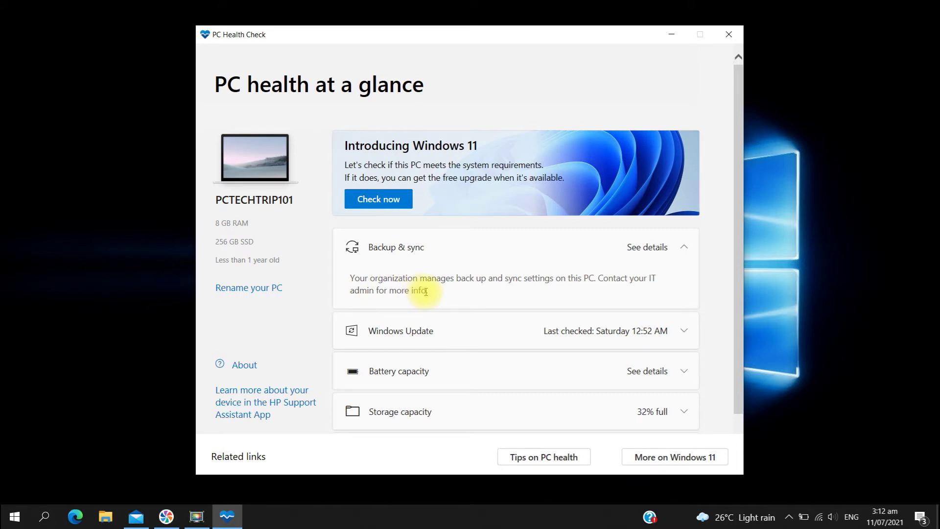
click(672, 36)
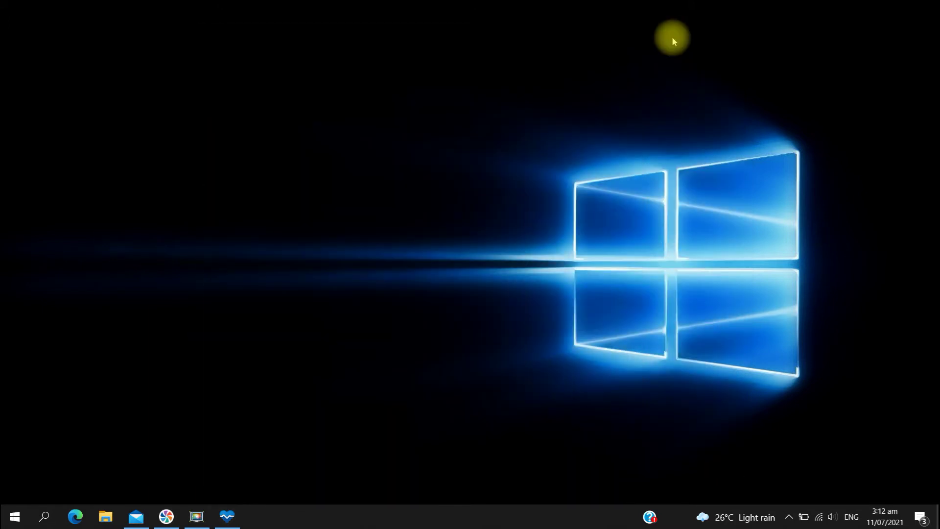
- Open Settings from Start and go to Accounts, showing the local Administrator account info
click(8, 523)
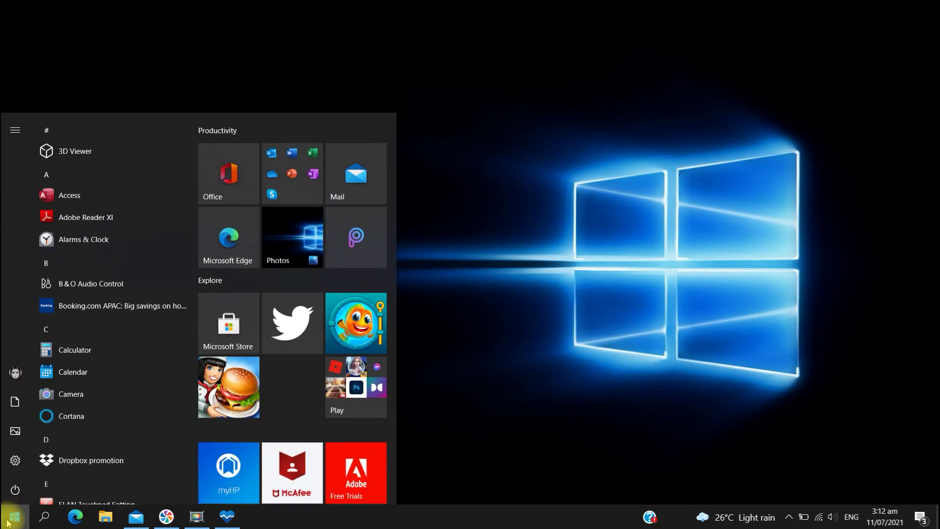
mouse_move(12, 464)
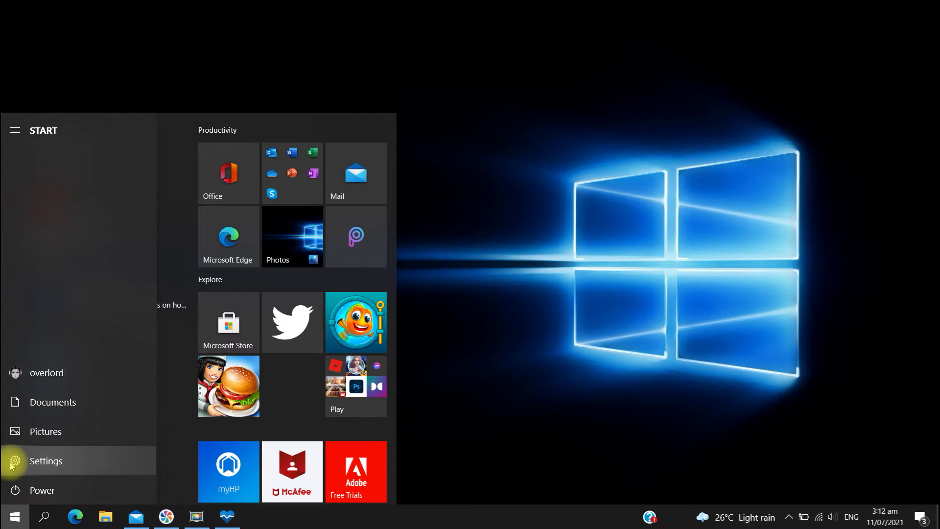
click(49, 460)
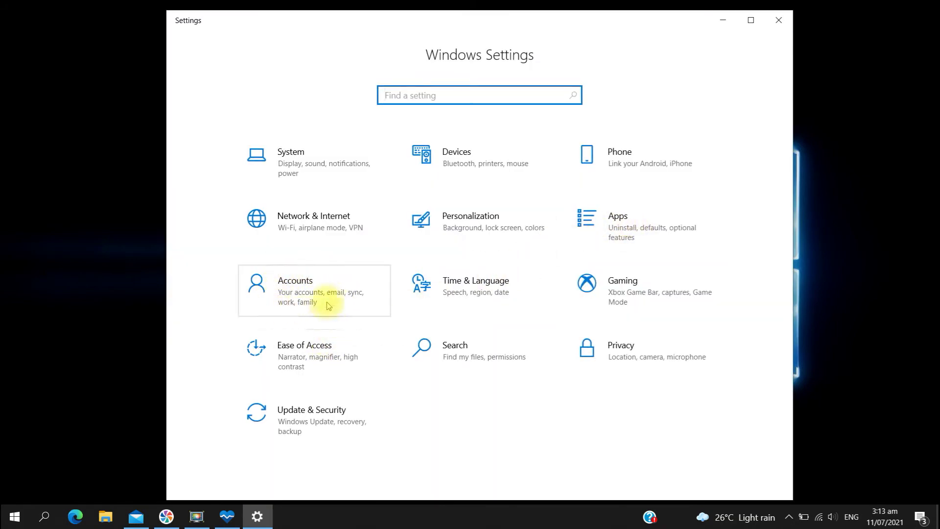
click(303, 288)
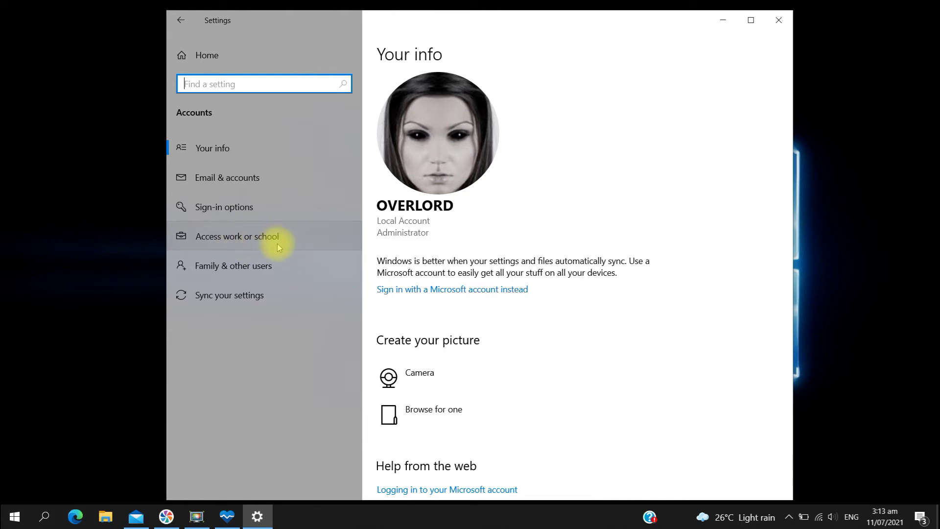
- Disconnect the connected work account under Access work or school and confirm the removal
click(255, 240)
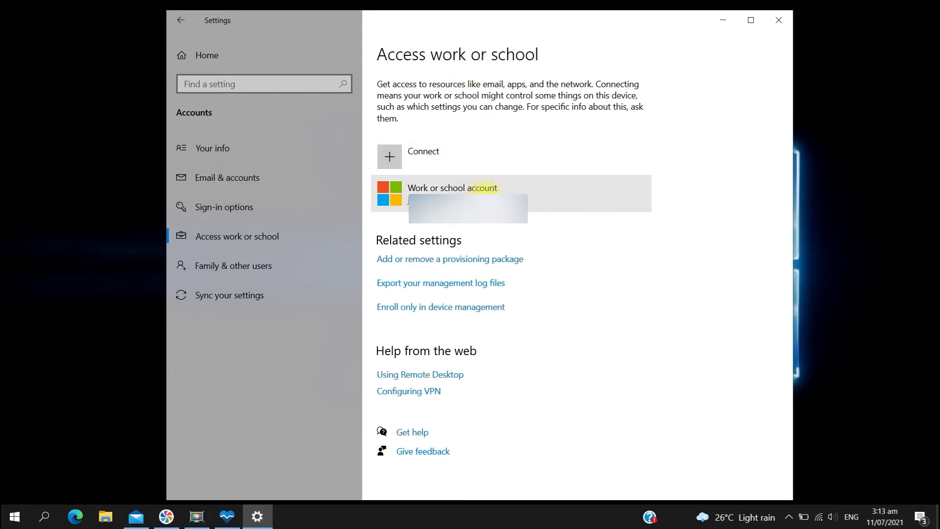
click(482, 187)
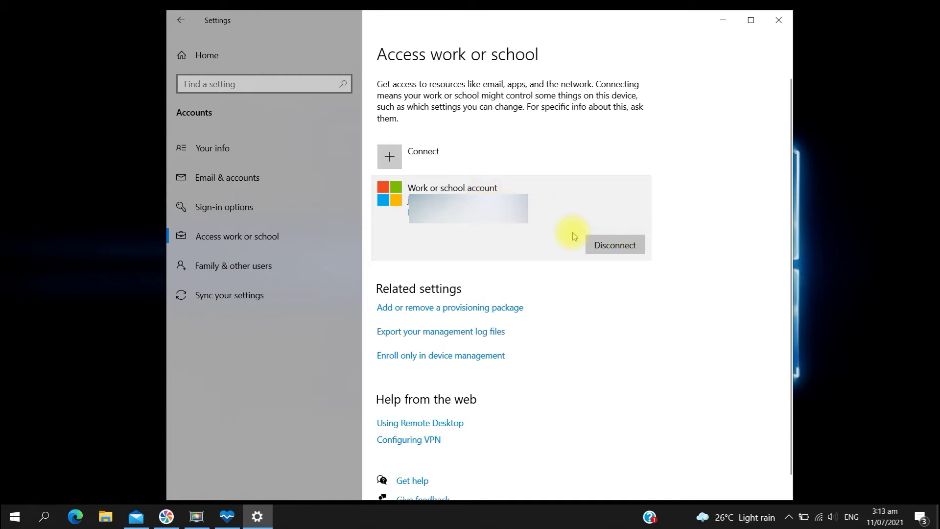
click(614, 250)
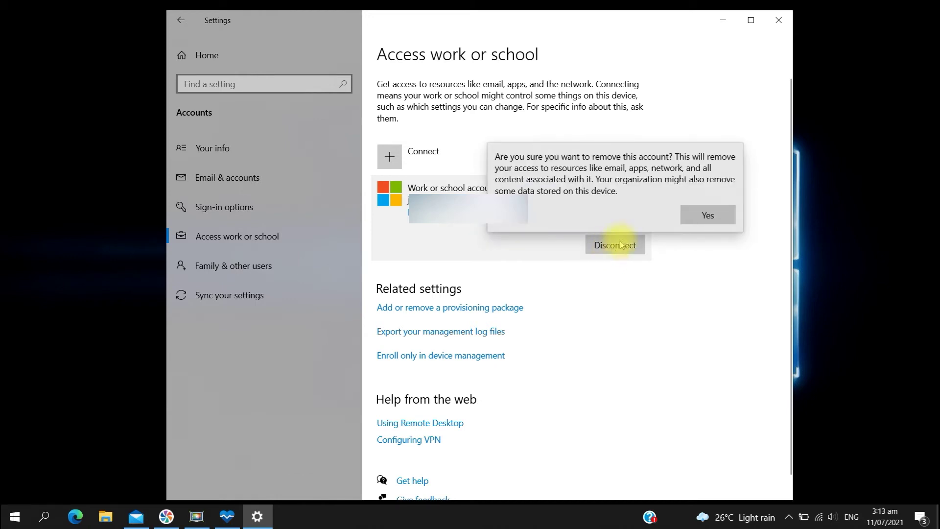
click(697, 217)
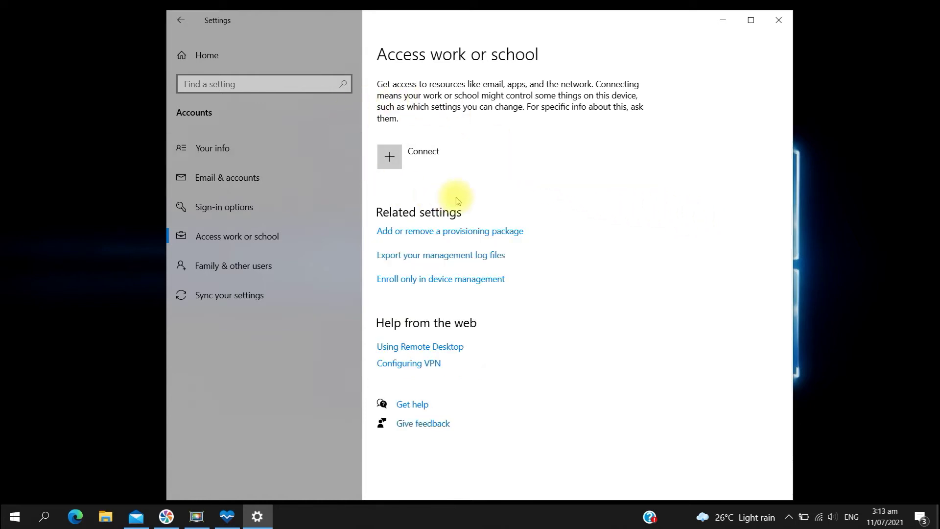
- Close Settings, rerun PC Health Check's Windows 11 check, dismiss the organization notice, and close the app
click(773, 24)
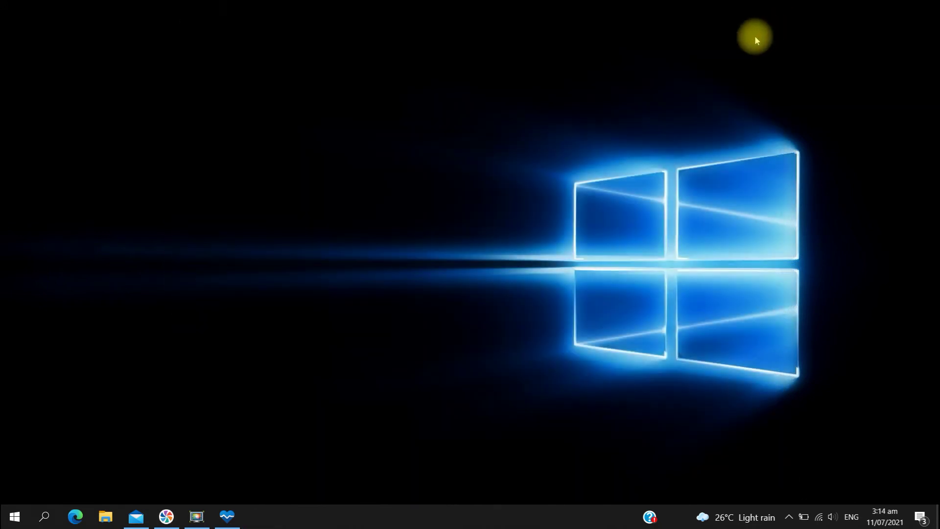
click(234, 517)
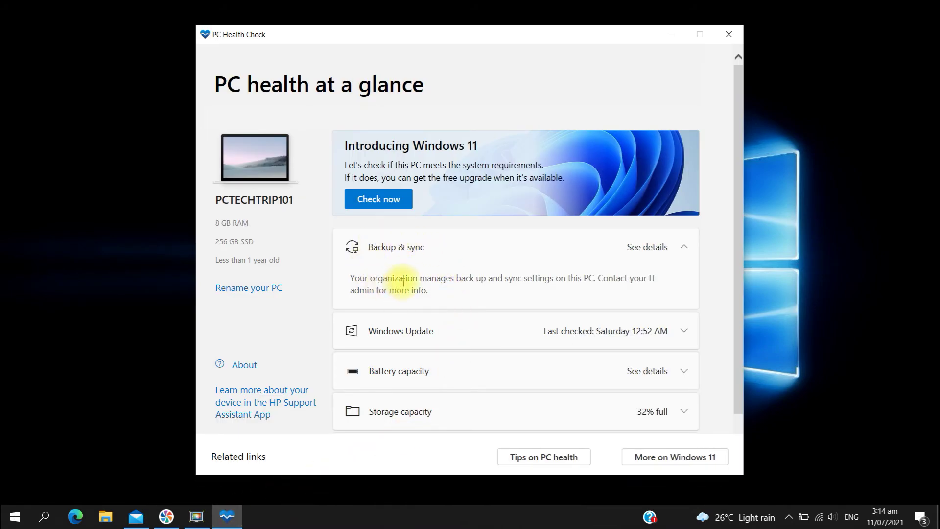
click(386, 201)
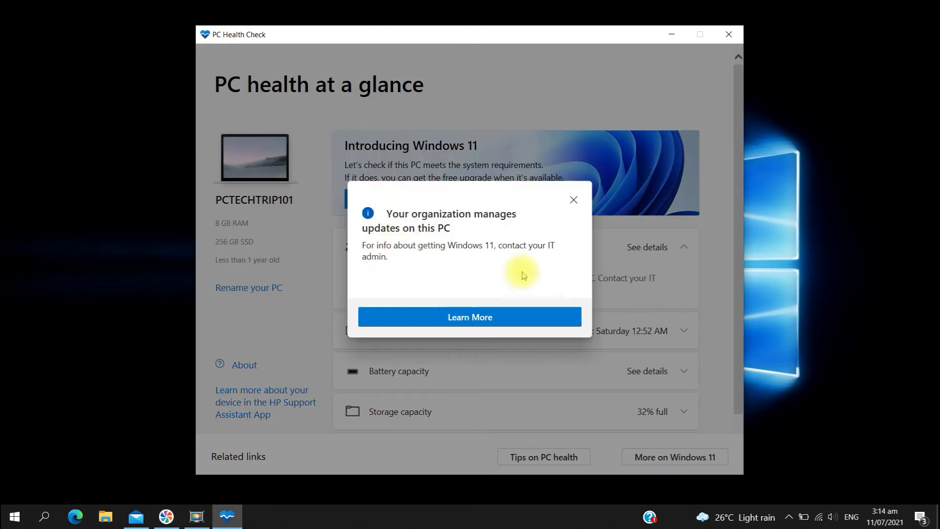
click(573, 200)
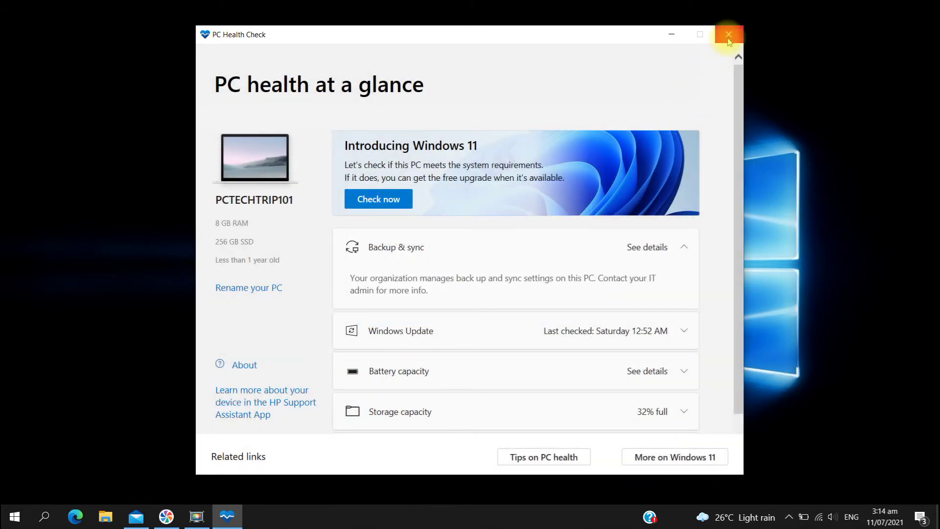
click(729, 35)
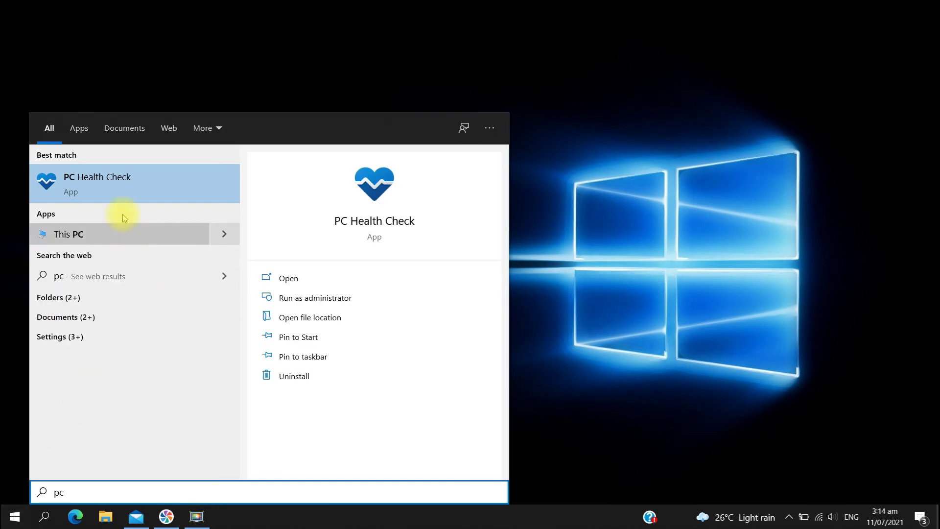
- Launch PC Health Check, run the check showing 'This PC can run Windows 11', and dismiss it
click(95, 181)
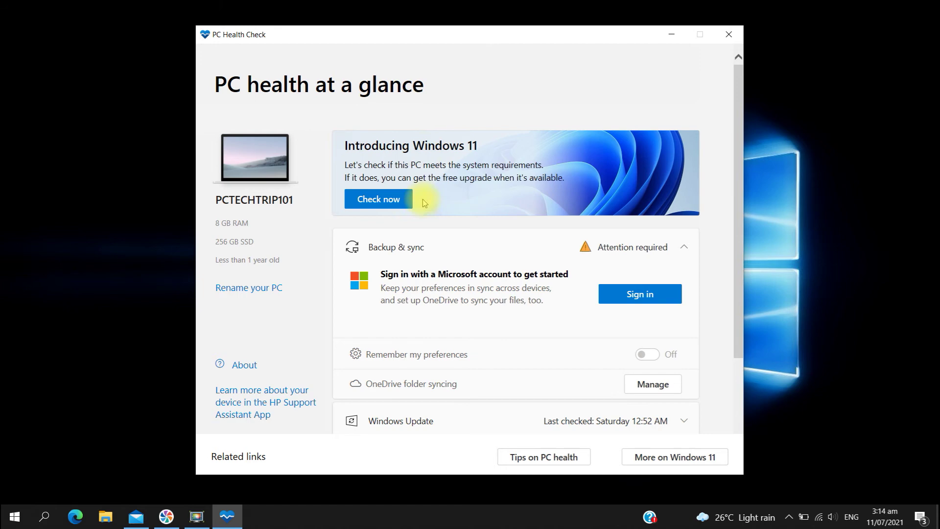
click(372, 201)
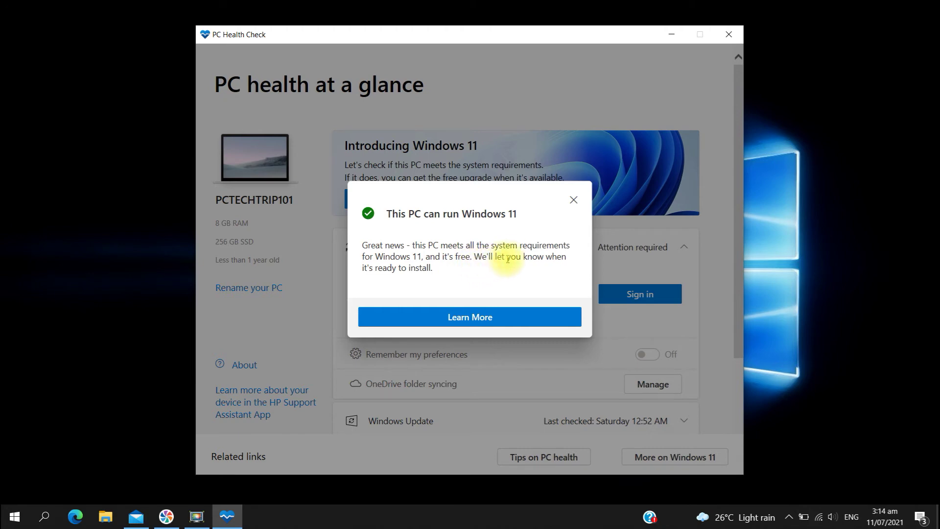
click(574, 200)
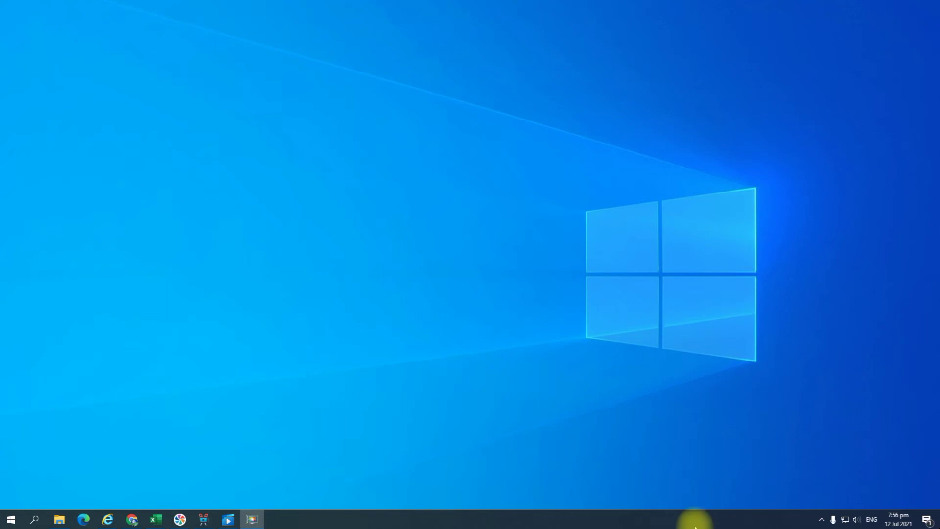
- Open Settings > Accounts > Family & other users and scroll to the add-user options
click(10, 518)
mouse_move(16, 404)
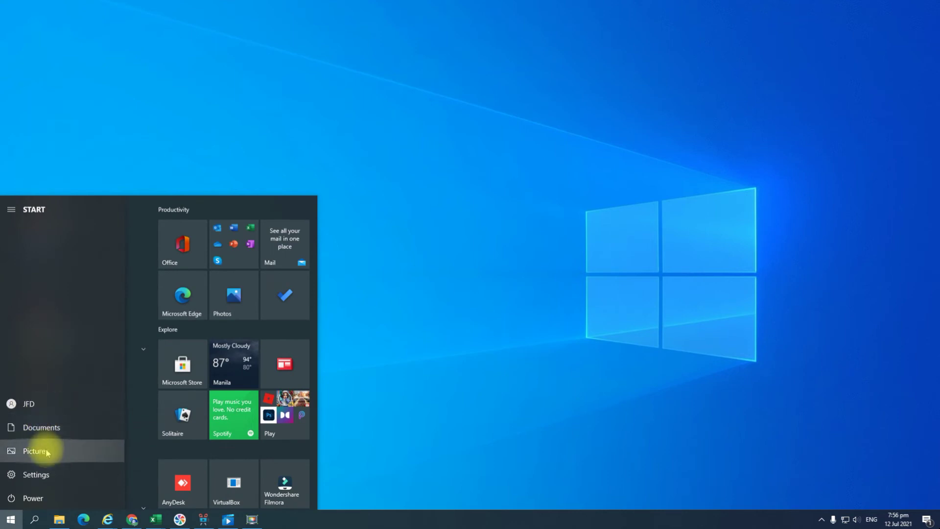
click(34, 475)
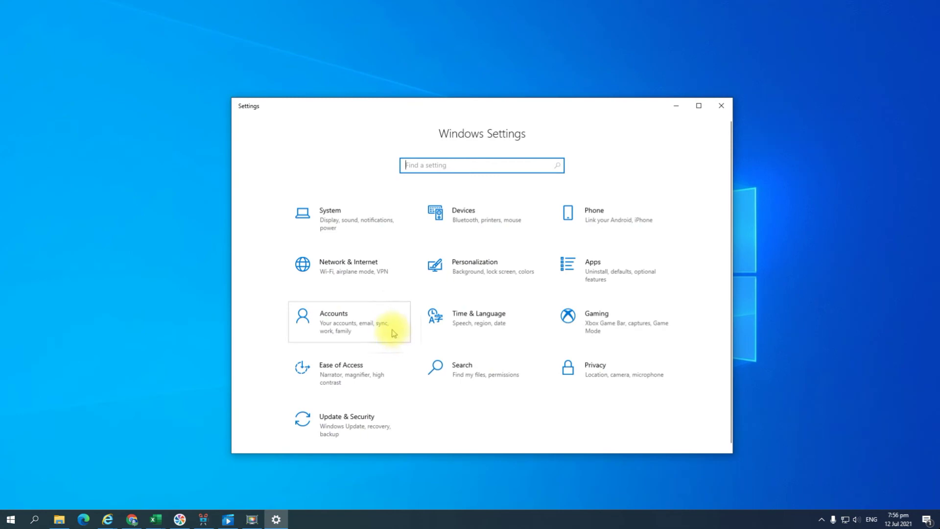
click(342, 318)
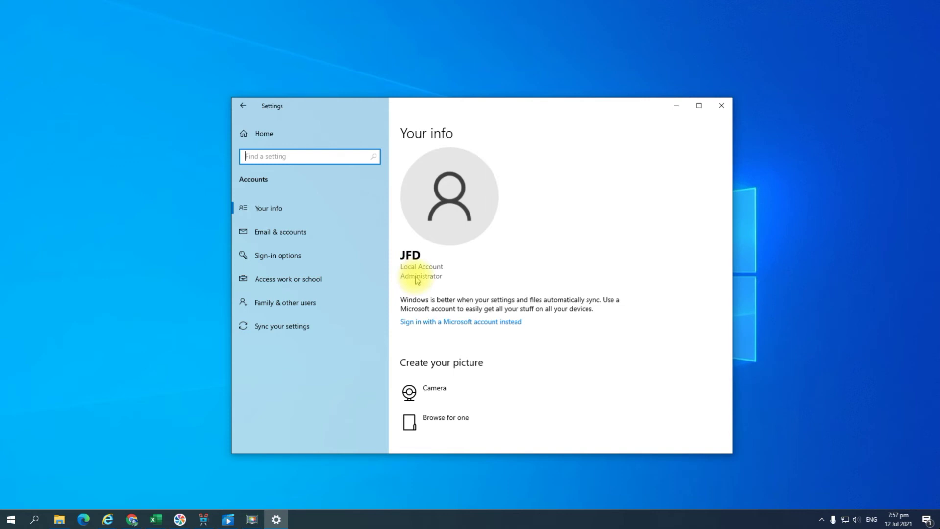
click(291, 306)
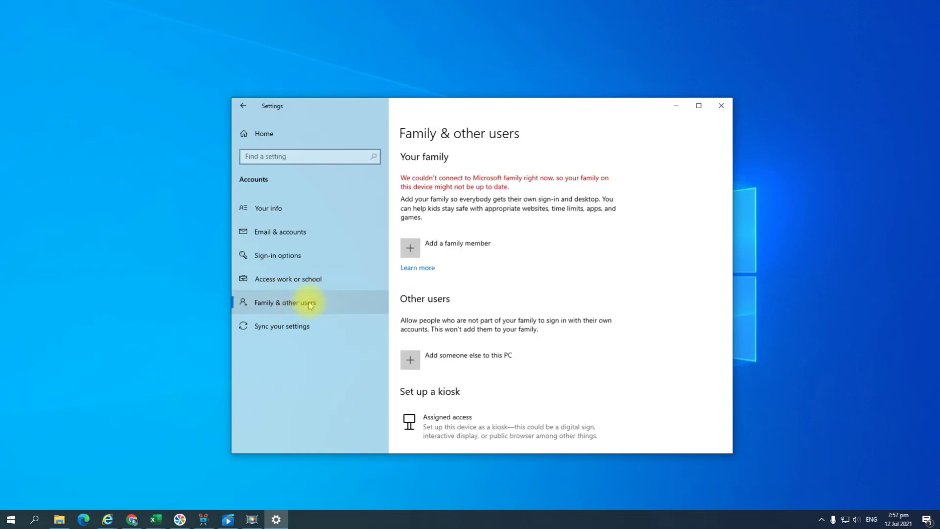
scroll(470, 343, down, 1)
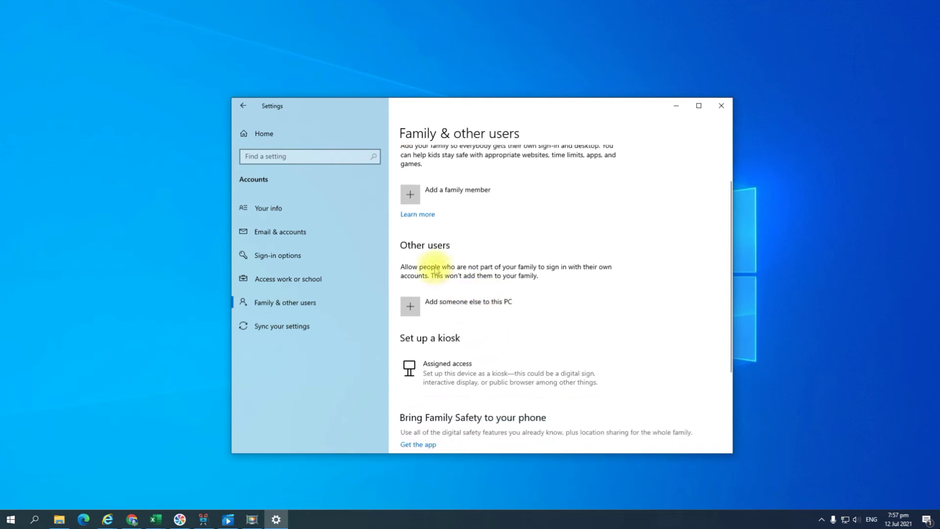
- Add a local user 'techtrip101' without a Microsoft account or sign-in information
click(445, 307)
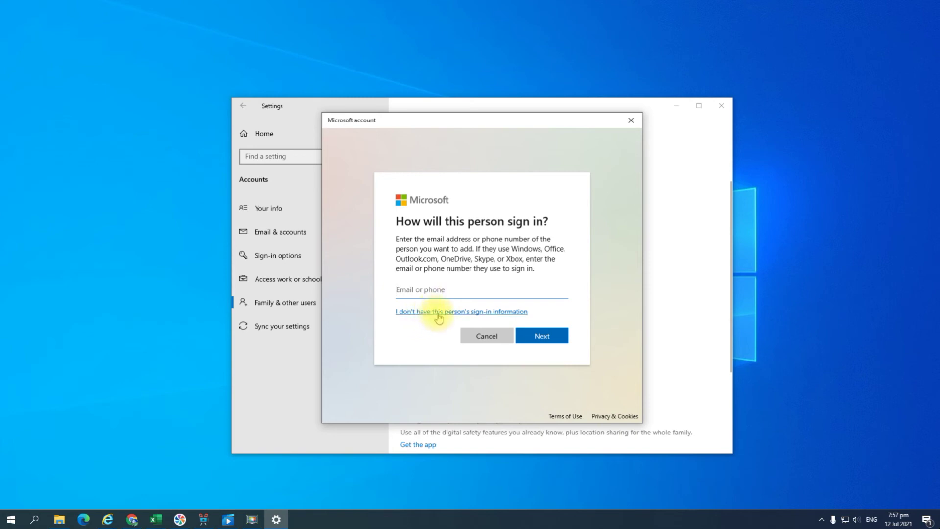
click(455, 312)
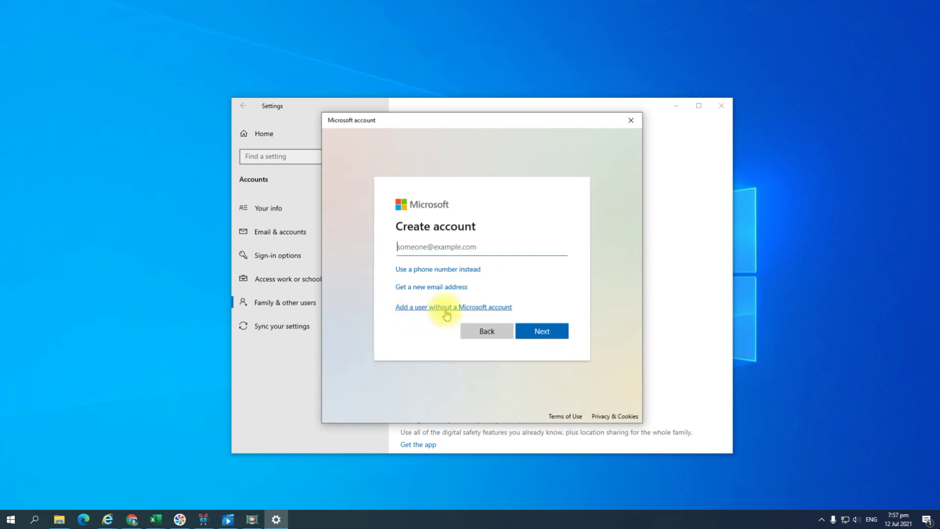
click(471, 308)
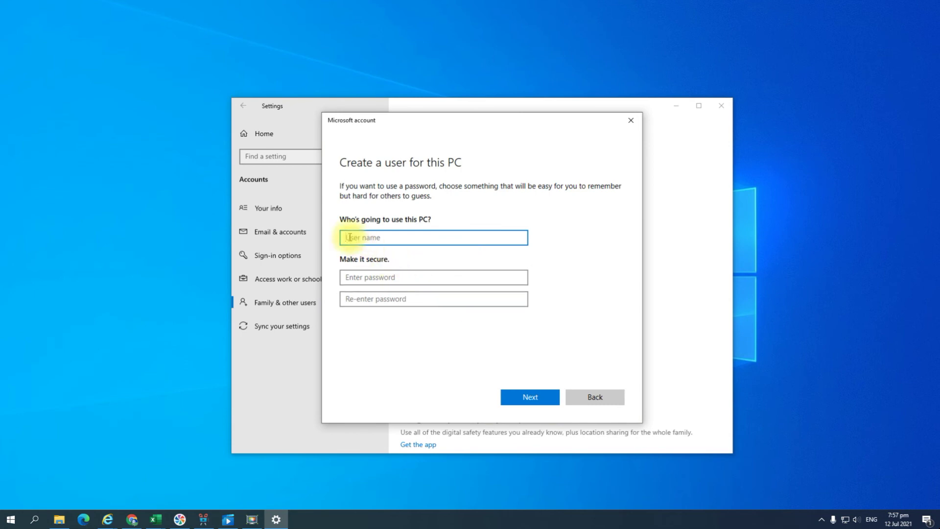
text(techtrip101)
click(530, 397)
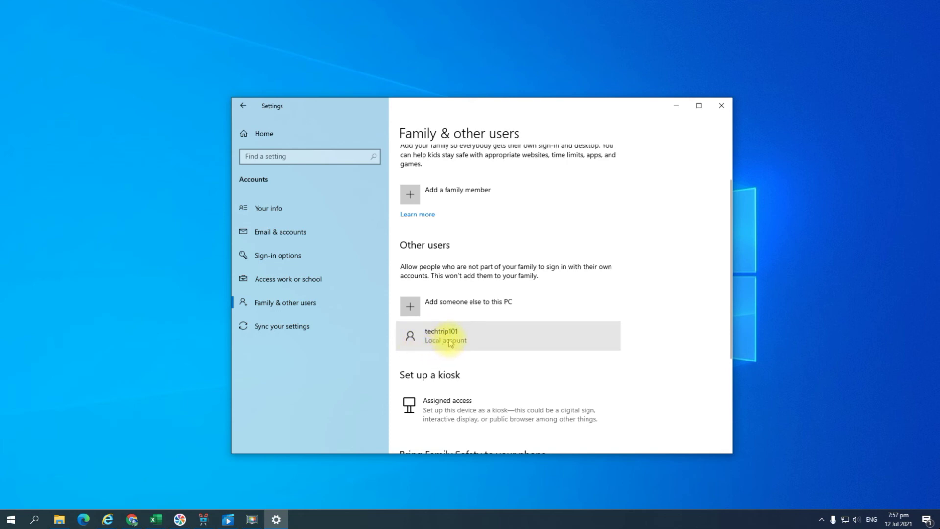
- Change the new techtrip101 account's type to Administrator and confirm
click(453, 339)
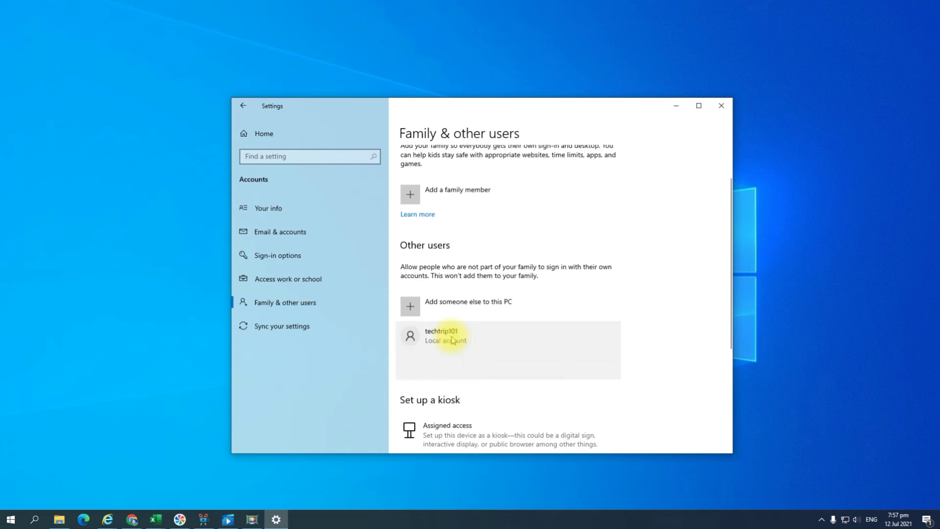
scroll(510, 334, down, 2)
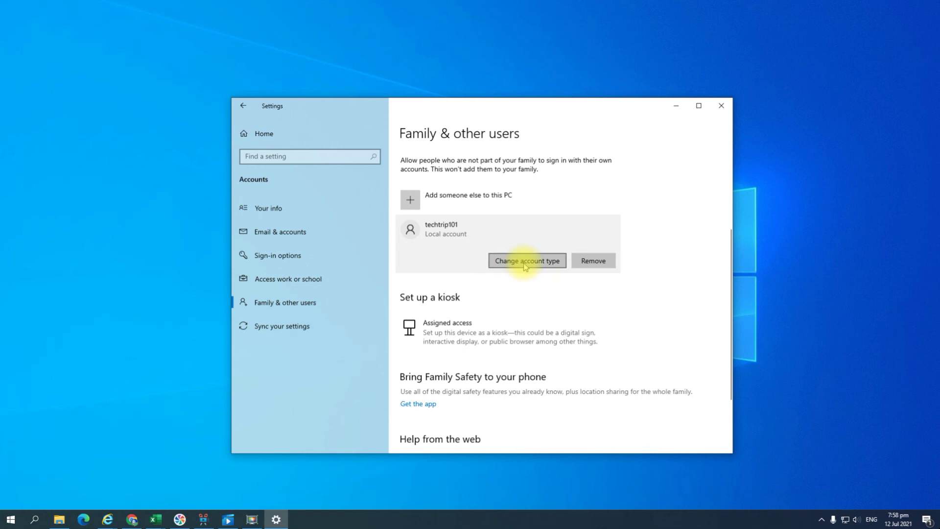
click(525, 264)
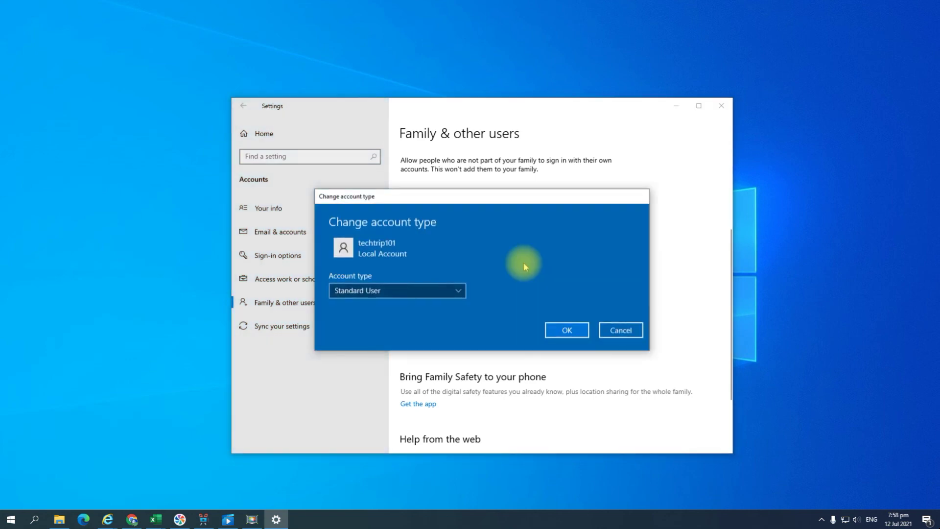
click(382, 292)
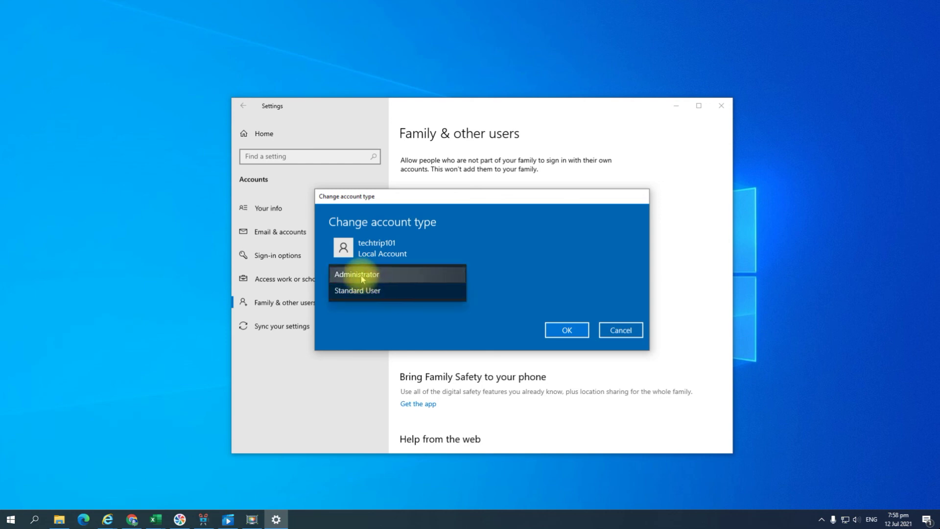
click(362, 277)
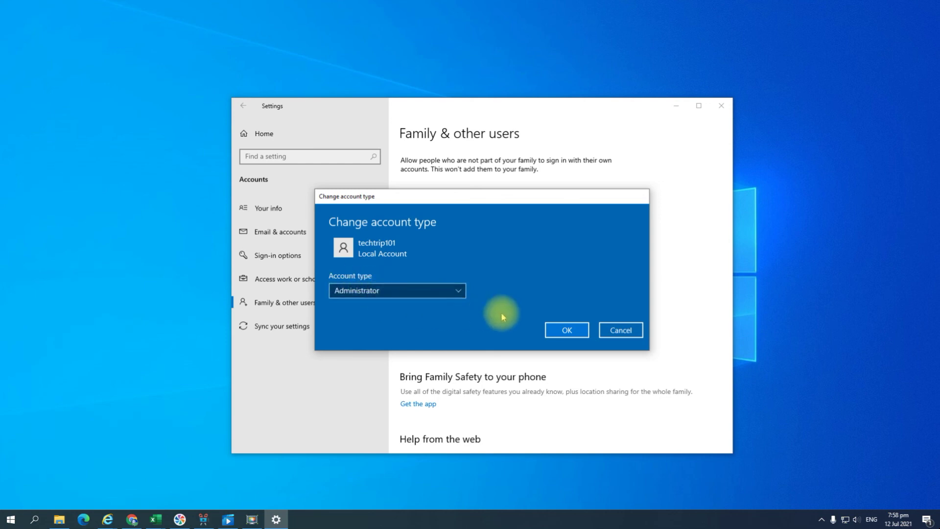
click(565, 331)
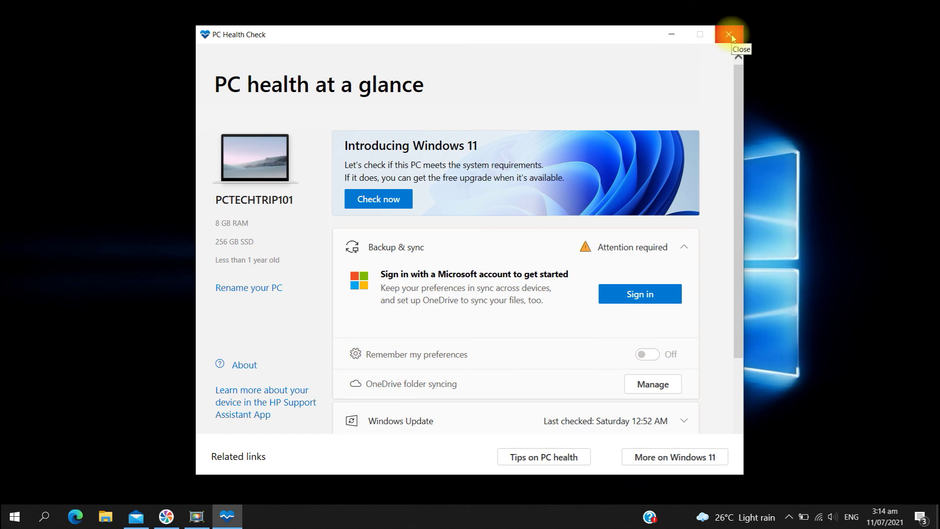
- Close the PC Health Check window to return to the bare desktop
click(732, 38)
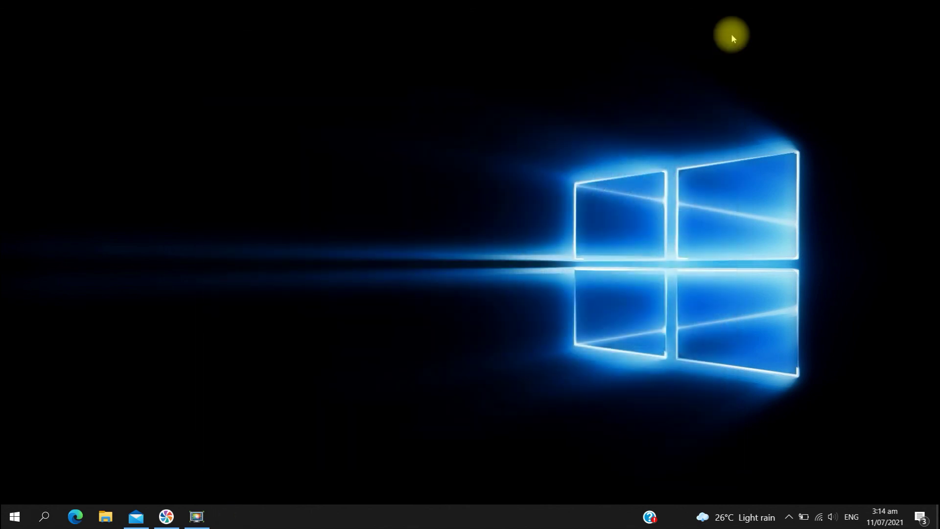